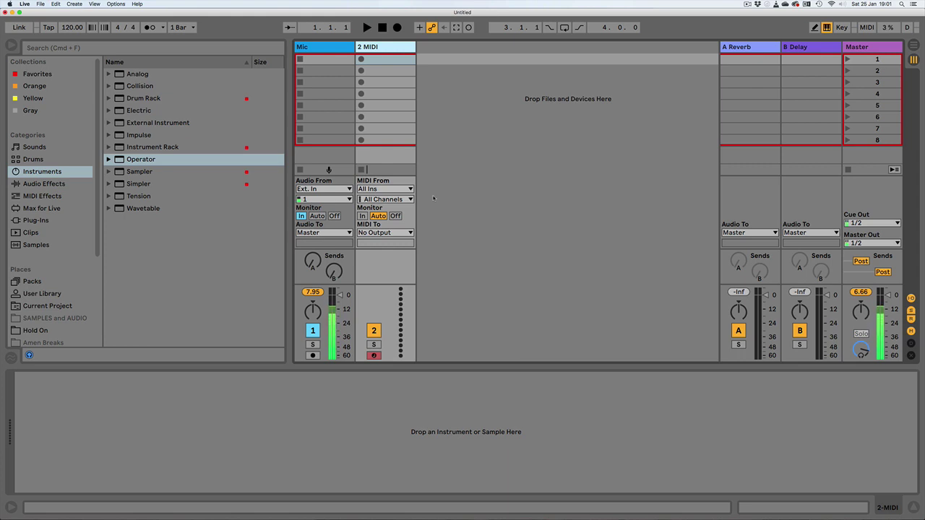
Load Operator onto the empty MIDI track and choose the algorithm with all four oscillators in parallel
{"action": "left_click_drag", "start_coordinate": [139, 159], "coordinate": [384, 47]}
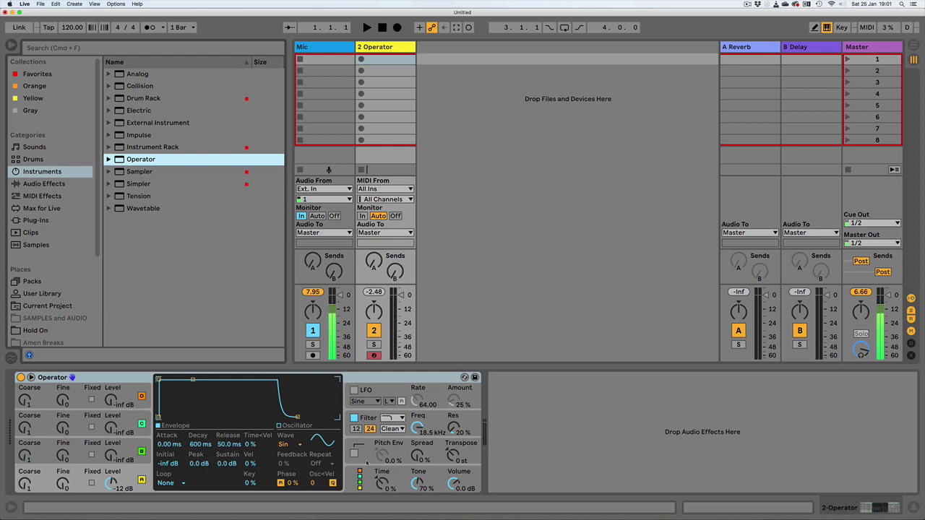
{"action": "left_click", "coordinate": [359, 480]}
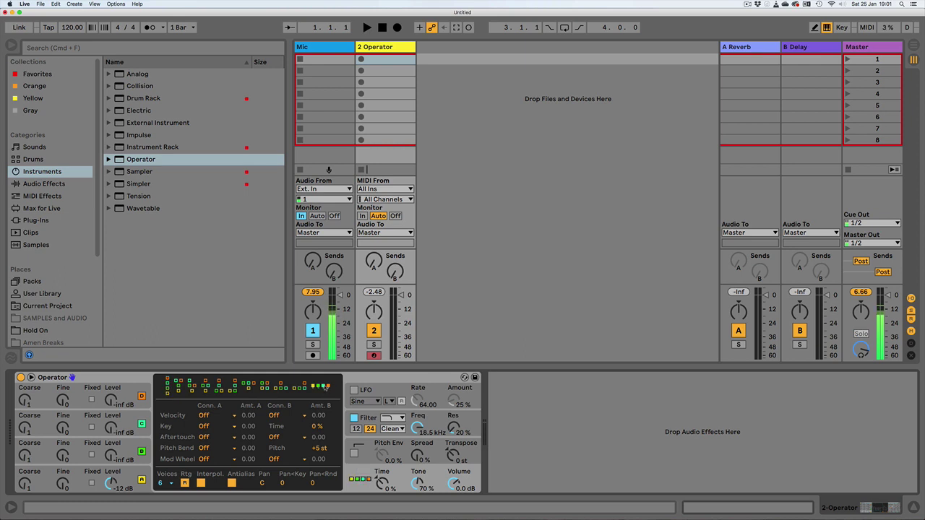
{"action": "left_click", "coordinate": [324, 387]}
Shape oscillator A's envelope with an attack of about 1.23 s and a release of about 3.52 s, and turn the filter off
{"action": "left_click", "coordinate": [130, 443]}
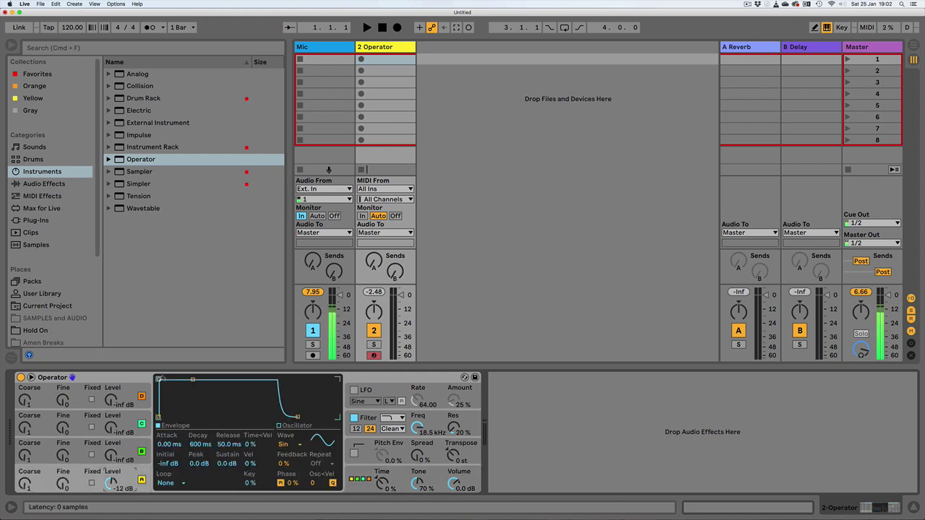
{"action": "left_click_drag", "start_coordinate": [158, 380], "coordinate": [203, 379]}
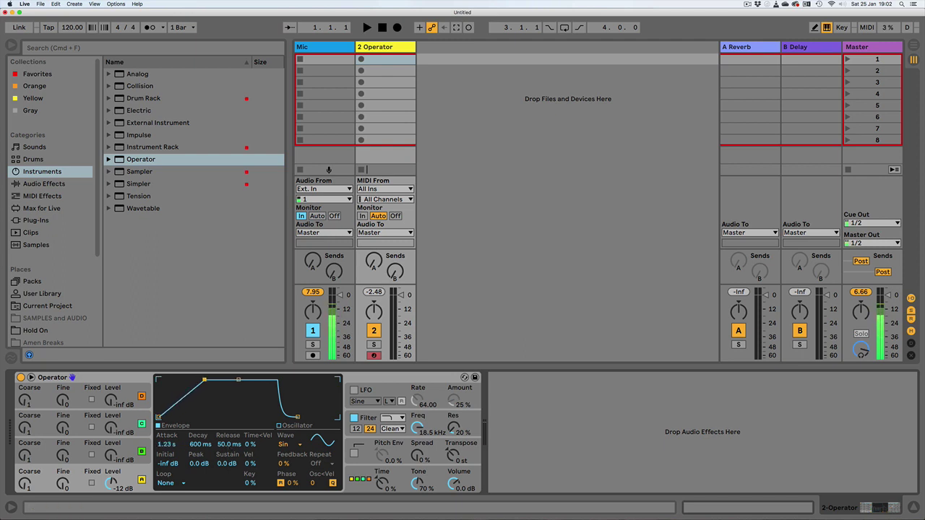
{"action": "left_click_drag", "start_coordinate": [296, 417], "coordinate": [321, 417]}
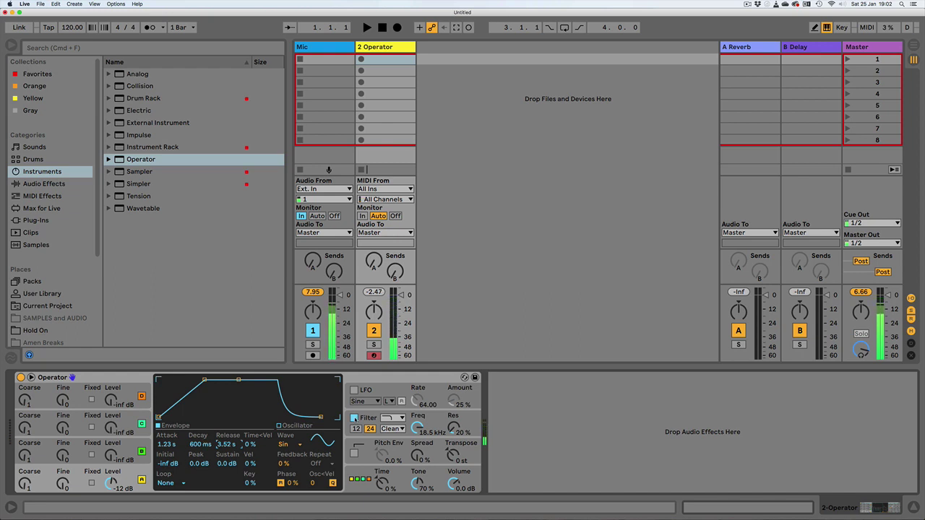
{"action": "left_click", "coordinate": [354, 417]}
Raise oscillator B's level to -12 dB and set its coarse tuning to 3
{"action": "left_click", "coordinate": [133, 446]}
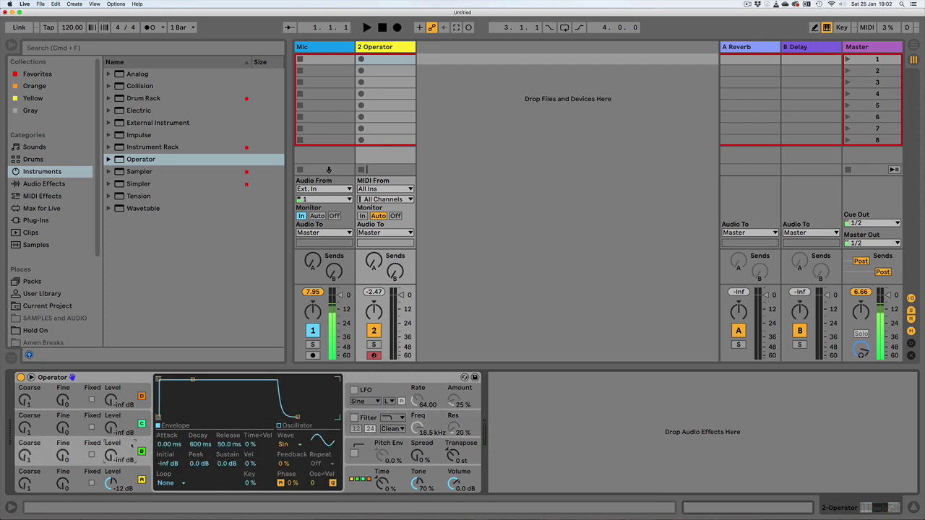
{"action": "left_click_drag", "start_coordinate": [111, 455], "coordinate": [110, 445]}
{"action": "left_click_drag", "start_coordinate": [26, 457], "coordinate": [25, 448]}
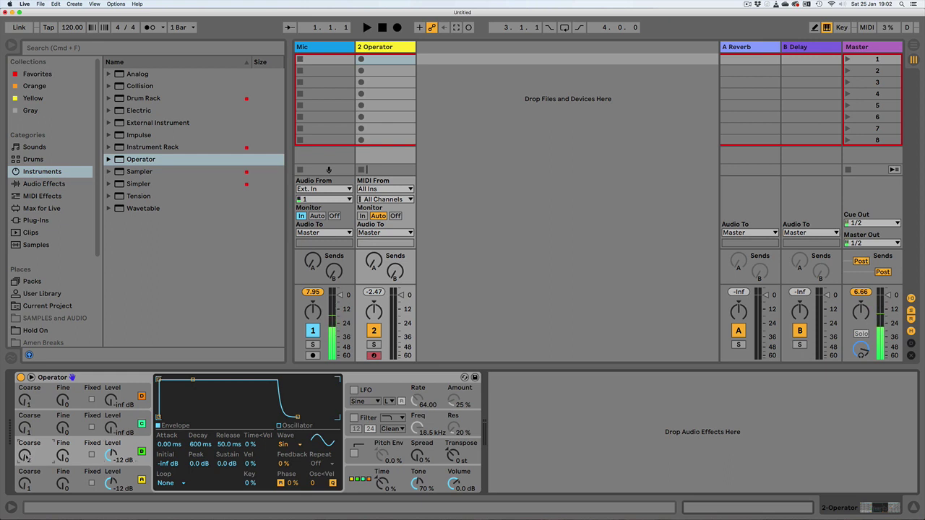
{"action": "key", "text": "a"}
{"action": "left_click_drag", "start_coordinate": [40, 471], "coordinate": [40, 465]}
Route Operator's mod wheel to OSC Volume A with amount -100 and to OSC Volume B with amount 100
{"action": "left_click", "coordinate": [407, 473]}
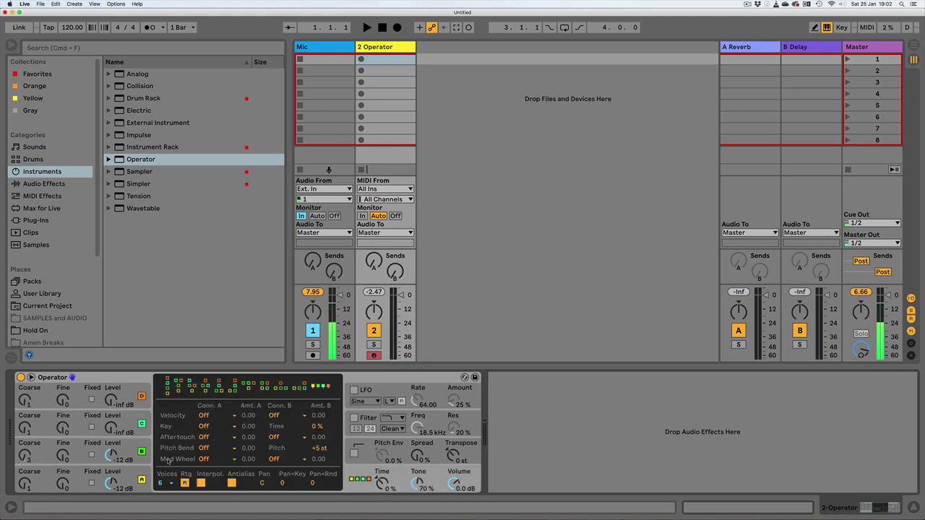
{"action": "left_click", "coordinate": [210, 460]}
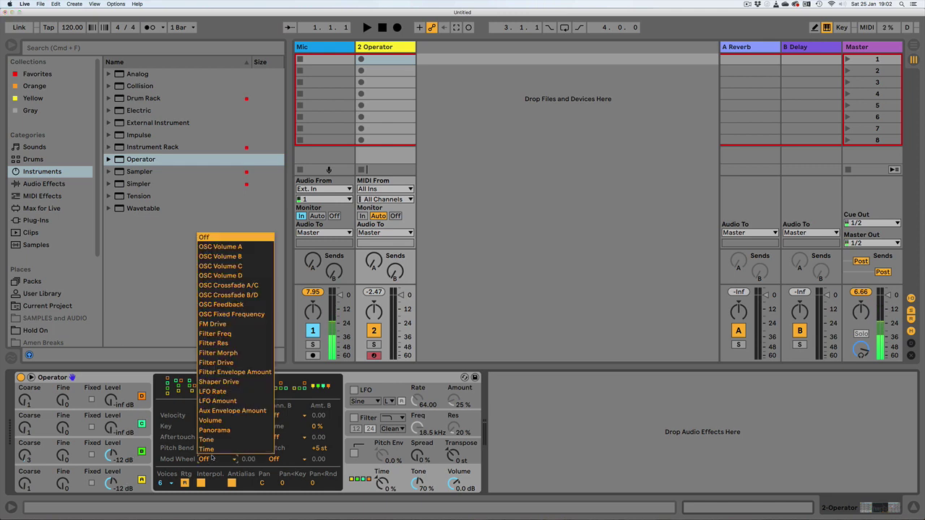
{"action": "left_click", "coordinate": [222, 247]}
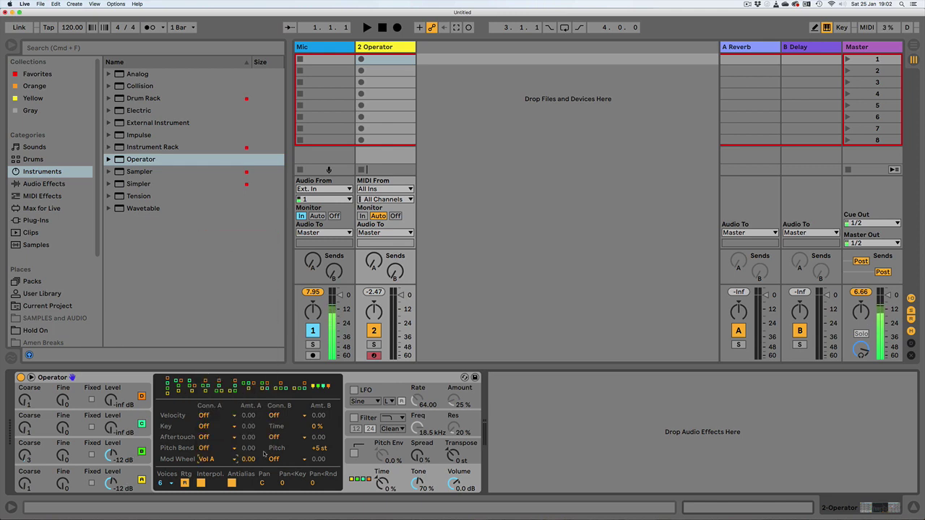
{"action": "left_click", "coordinate": [274, 460]}
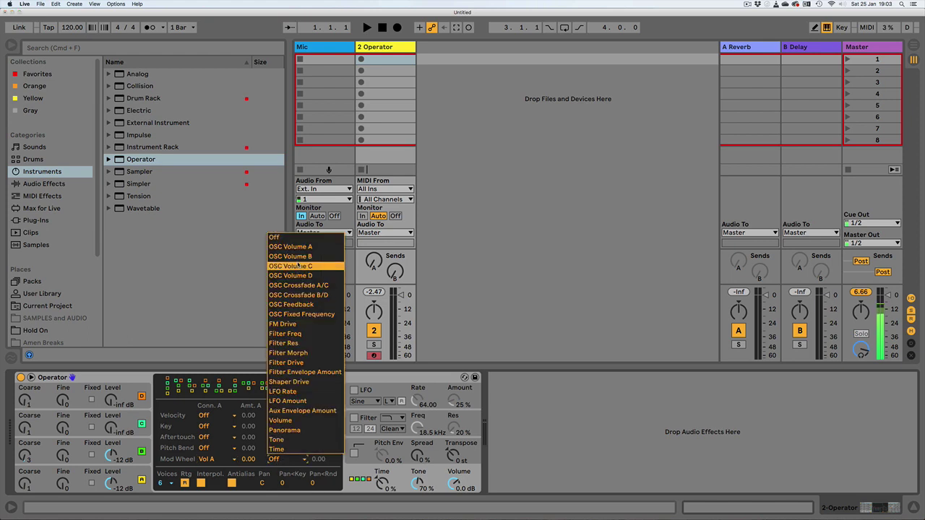
{"action": "key", "text": "Escape"}
{"action": "left_click_drag", "start_coordinate": [250, 460], "coordinate": [249, 492]}
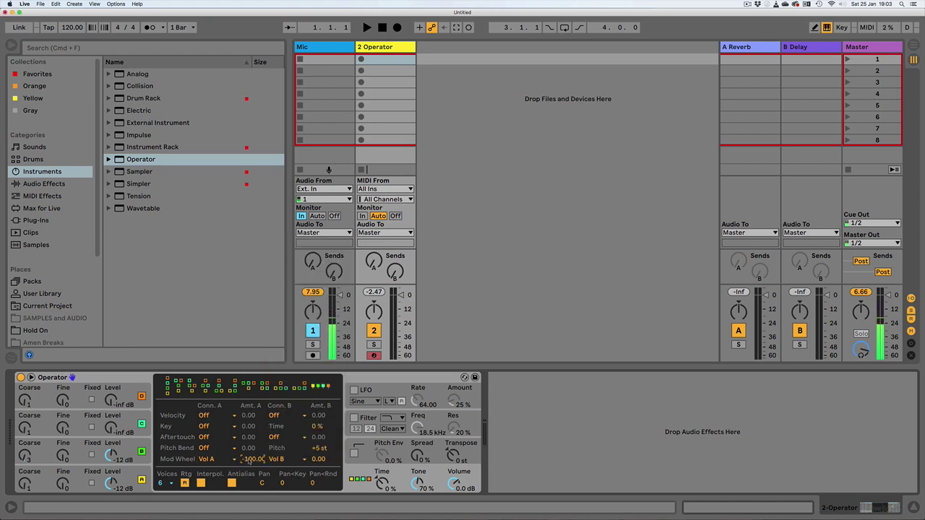
{"action": "left_click_drag", "start_coordinate": [318, 460], "coordinate": [318, 426]}
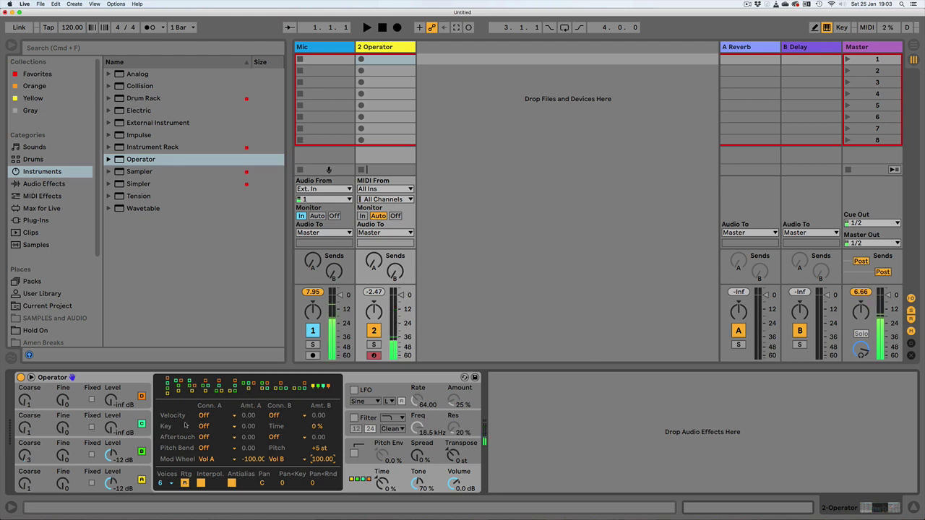
Copy oscillator A's settings to oscillator B and set oscillator B's coarse tuning to 3
{"action": "left_click", "coordinate": [139, 454]}
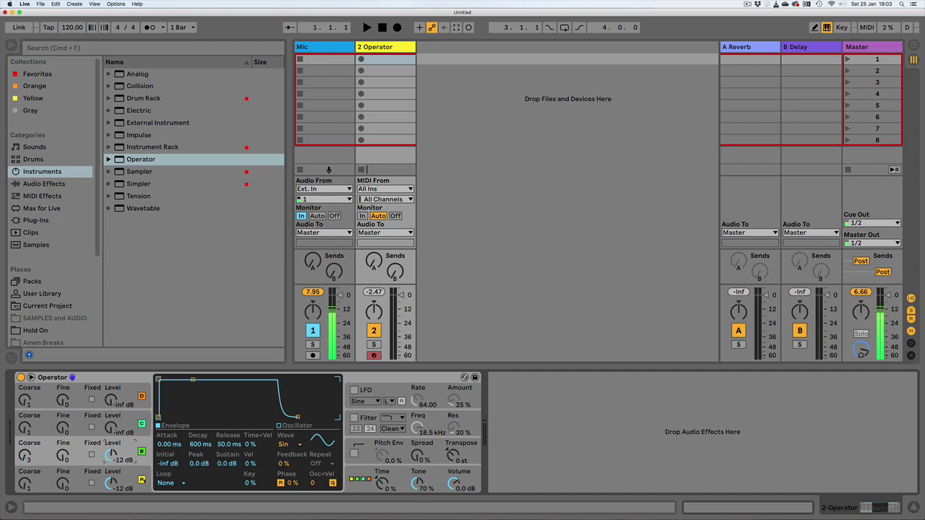
{"action": "right_click", "coordinate": [210, 404]}
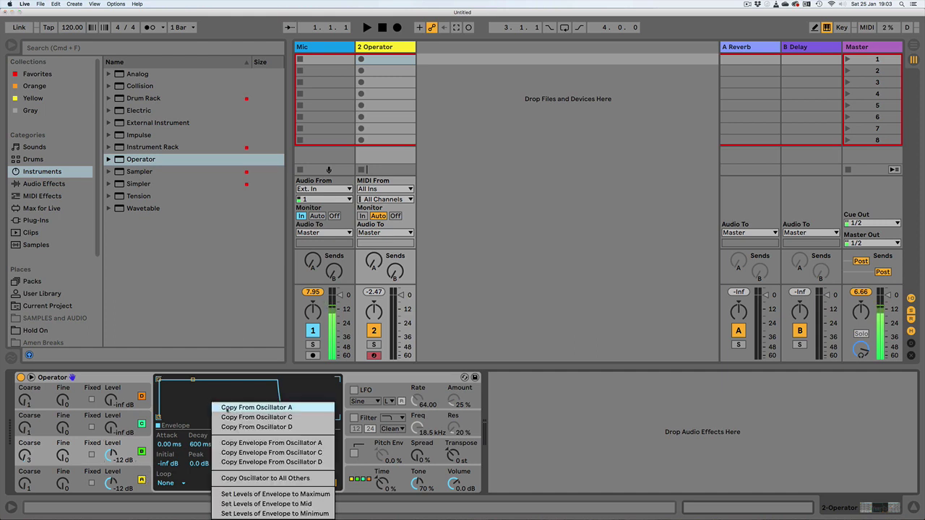
{"action": "left_click", "coordinate": [231, 409]}
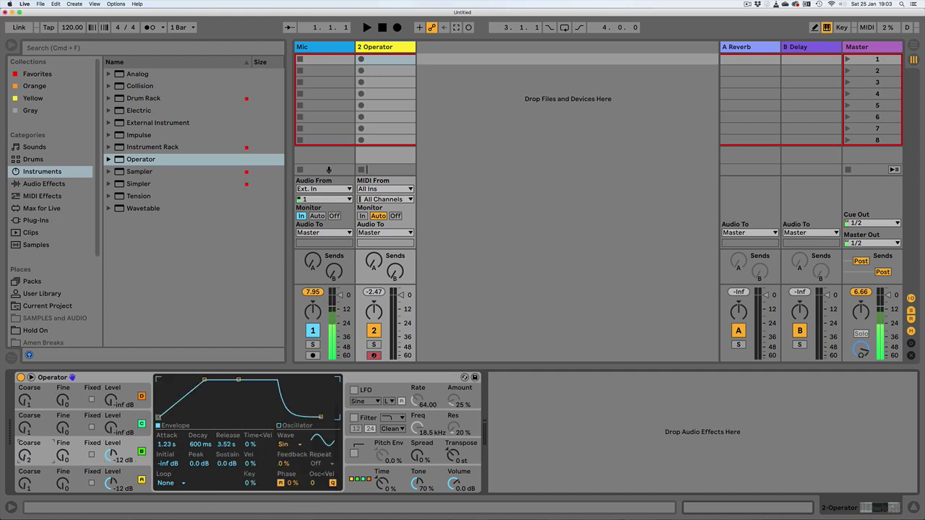
{"action": "left_click_drag", "start_coordinate": [26, 457], "coordinate": [26, 452]}
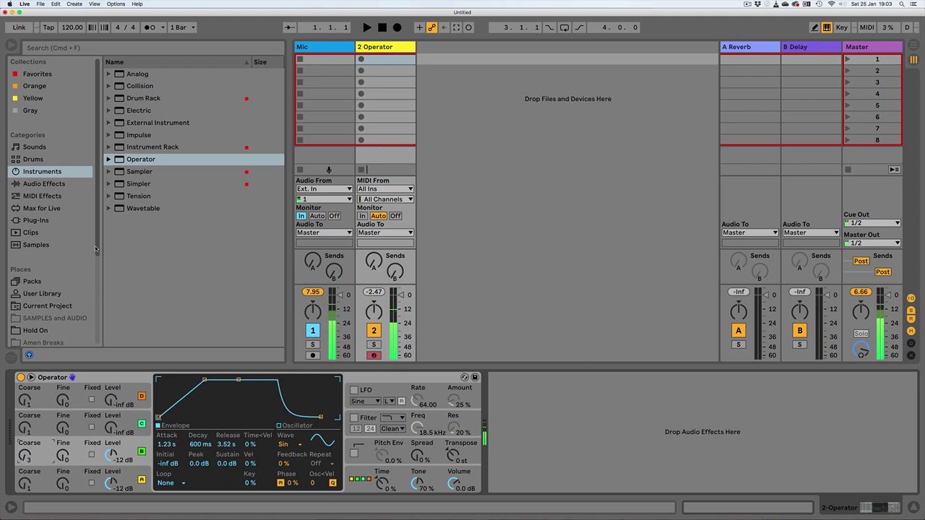
Add the Amp audio effect after Operator, followed by the Cabinet effect
{"action": "left_click", "coordinate": [35, 185]}
{"action": "left_click_drag", "start_coordinate": [134, 74], "coordinate": [558, 449]}
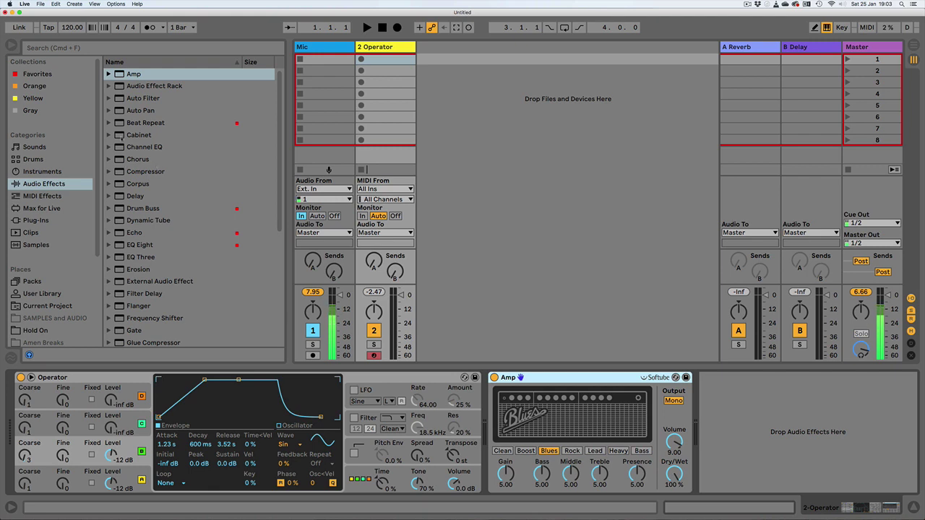
{"action": "left_click_drag", "start_coordinate": [121, 134], "coordinate": [736, 432]}
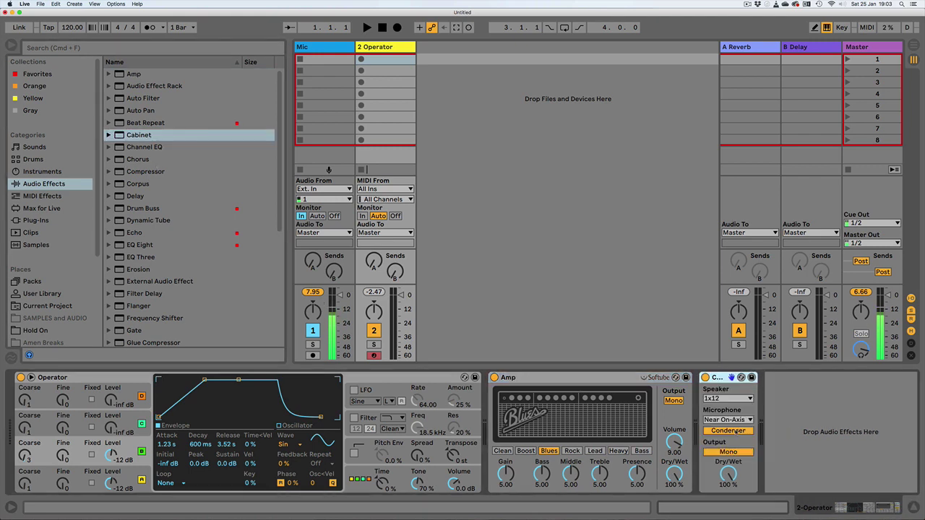
Set the Amp to Heavy and the Cabinet to a 2x12 speaker with a Near Off-Axis Dynamic microphone and Dual output
{"action": "left_click", "coordinate": [619, 451]}
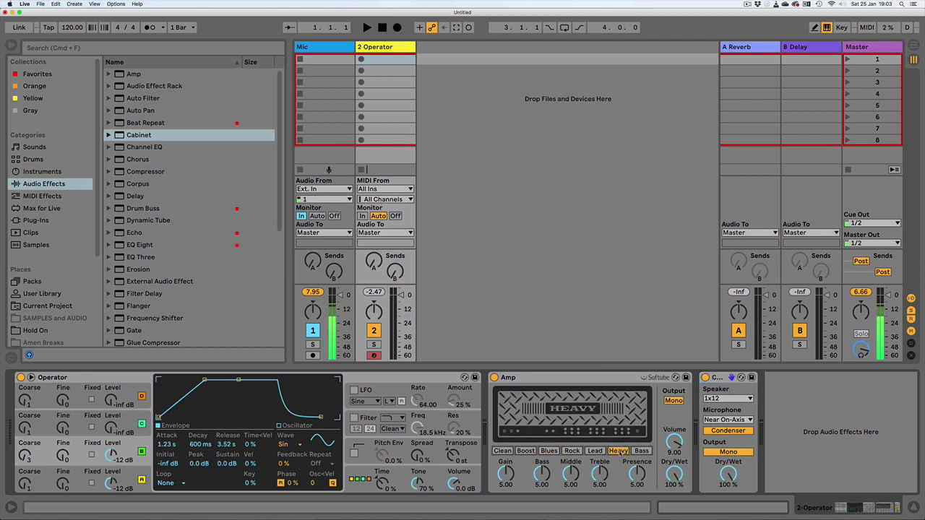
{"action": "left_click", "coordinate": [730, 398]}
{"action": "left_click", "coordinate": [730, 410]}
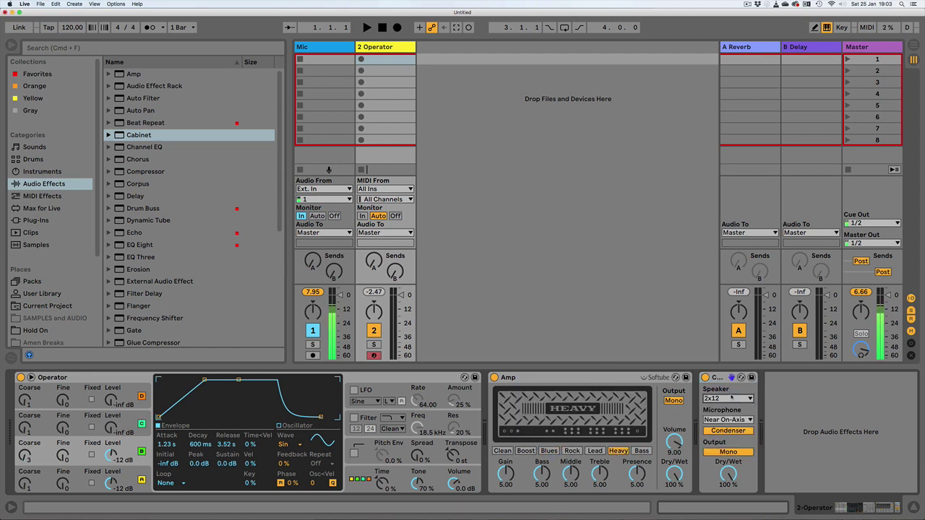
{"action": "left_click", "coordinate": [730, 420]}
{"action": "left_click", "coordinate": [732, 441]}
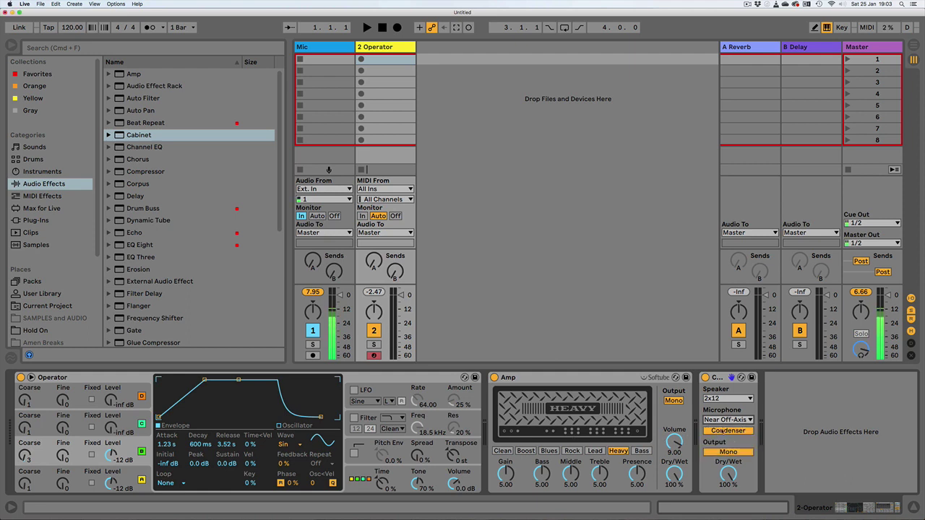
{"action": "left_click", "coordinate": [726, 432]}
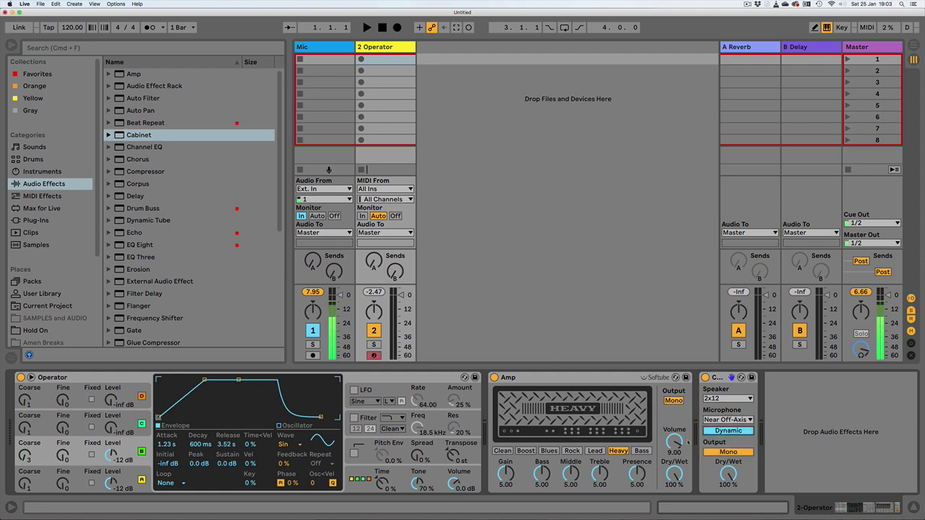
{"action": "left_click", "coordinate": [717, 453]}
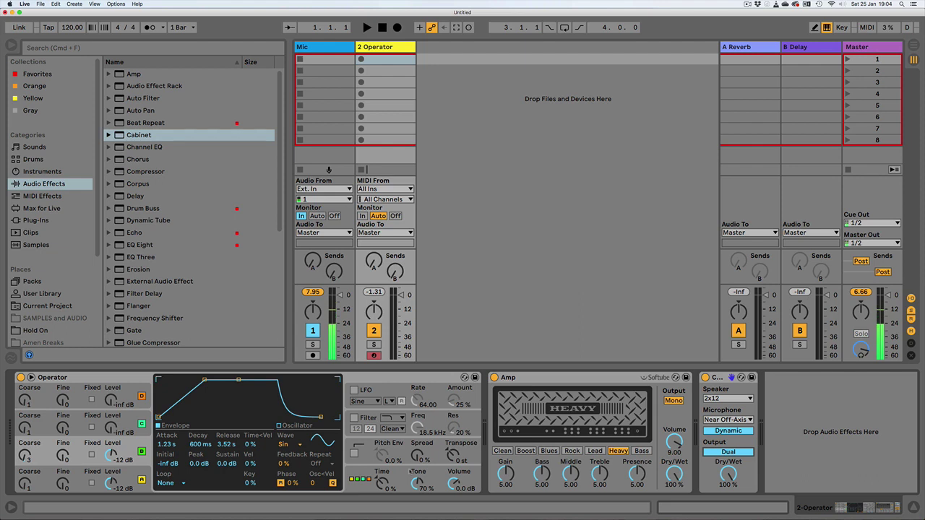
Set Operator's pitch bend amount to +1 st and oscillator B's coarse tuning to 2
{"action": "left_click", "coordinate": [409, 472]}
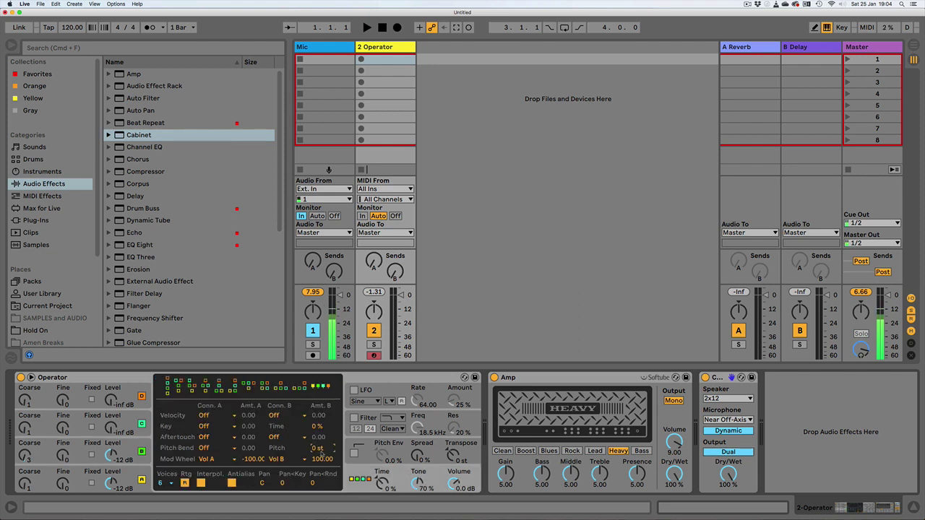
{"action": "key", "text": "Up"}
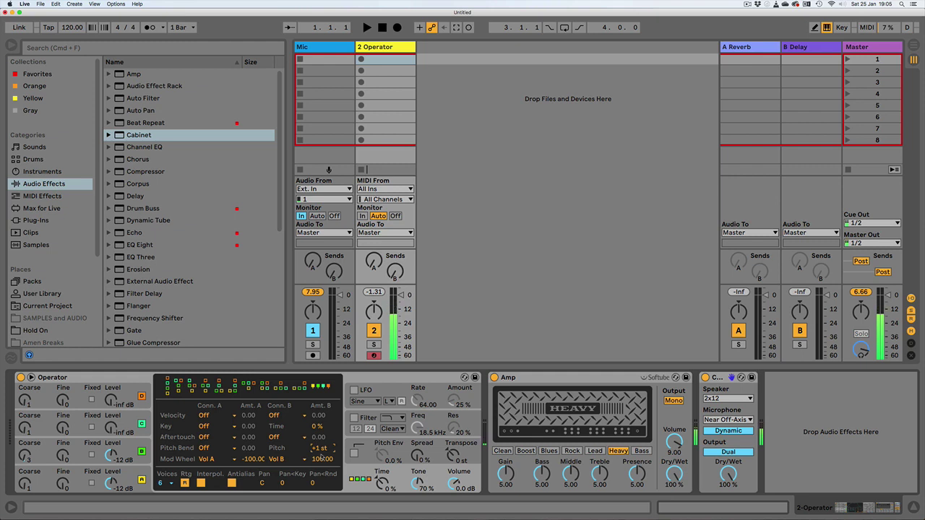
{"action": "left_click_drag", "start_coordinate": [25, 455], "coordinate": [26, 463]}
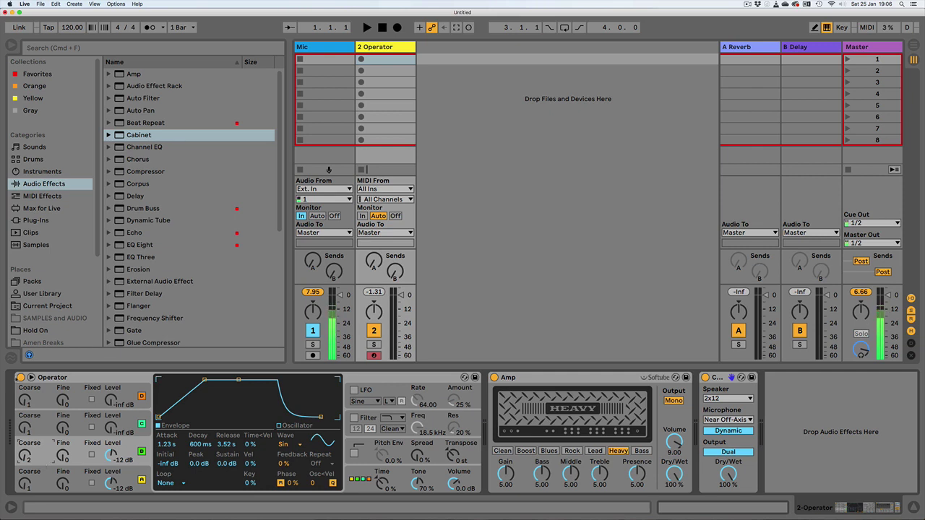
Insert a Delay effect between Operator and the Amp
{"action": "left_click_drag", "start_coordinate": [135, 196], "coordinate": [496, 434]}
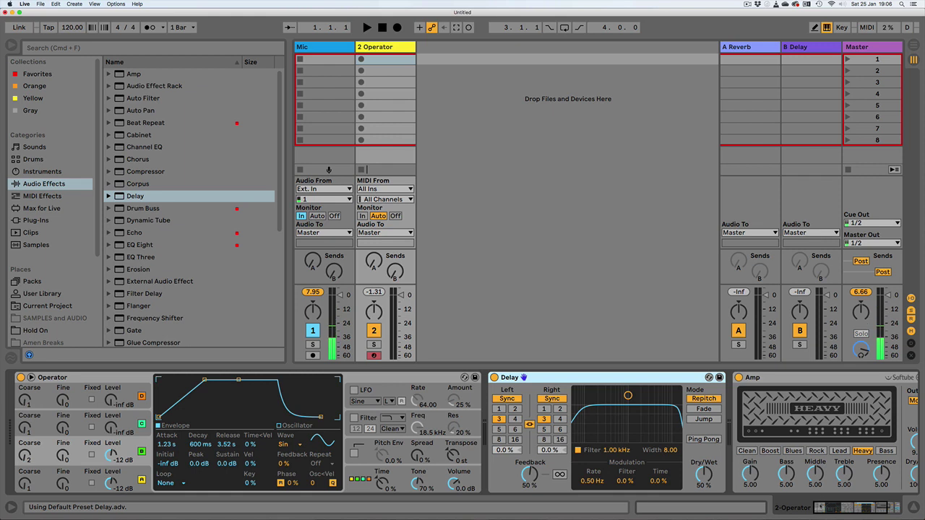
{"action": "scroll", "coordinate": [562, 450], "scroll_direction": "right", "scroll_amount": 3}
Add a Reverb after the Cabinet and a Limiter at the end of the device chain
{"action": "scroll", "coordinate": [154, 218], "scroll_direction": "down", "scroll_amount": 8}
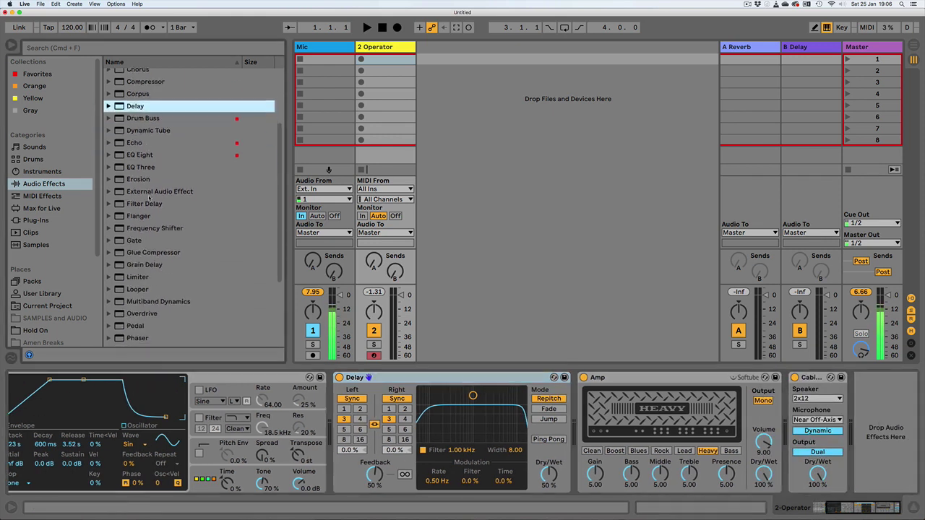
{"action": "left_click_drag", "start_coordinate": [120, 267], "coordinate": [864, 423]}
{"action": "left_click", "coordinate": [813, 513]}
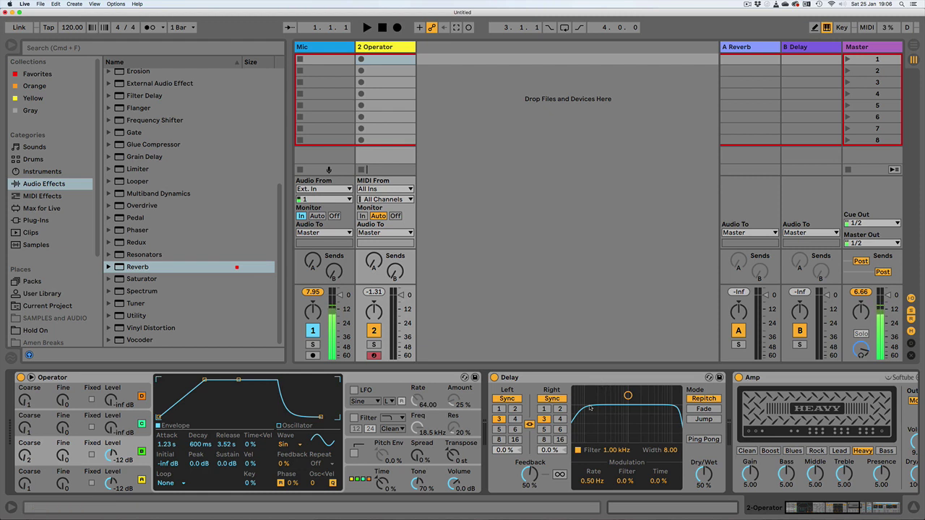
{"action": "key", "text": "Return"}
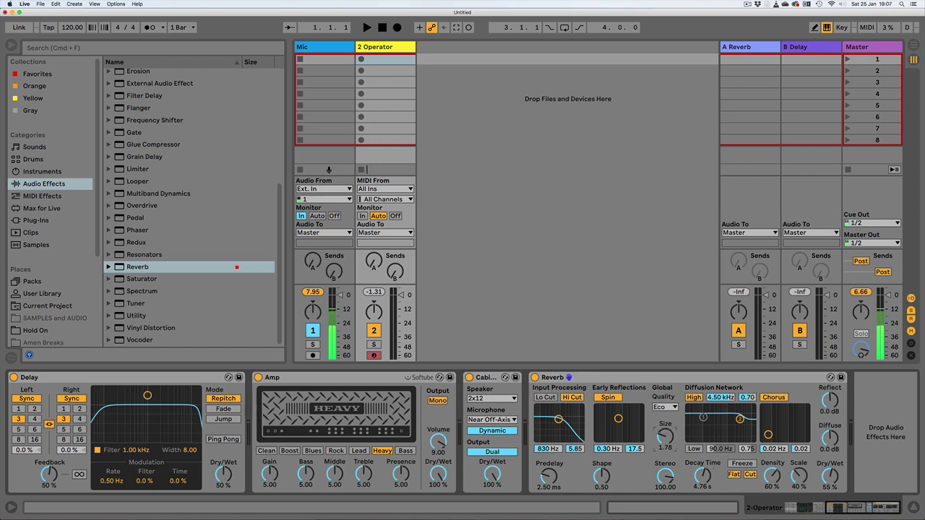
{"action": "double_click", "coordinate": [120, 169]}
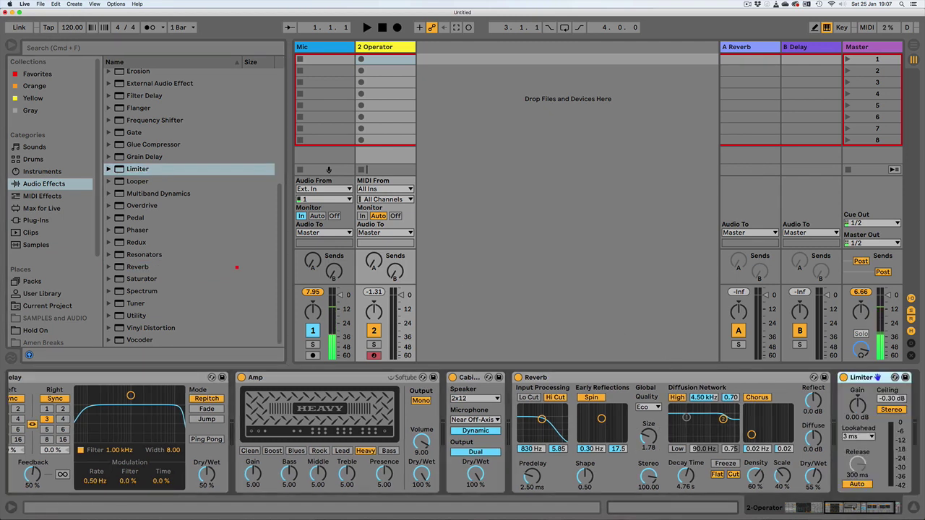
Enable Operator's LFO and restrict its pitch modulation destinations to oscillator B by switching off oscillators A, C and D
{"action": "left_click_drag", "start_coordinate": [846, 509], "coordinate": [809, 514]}
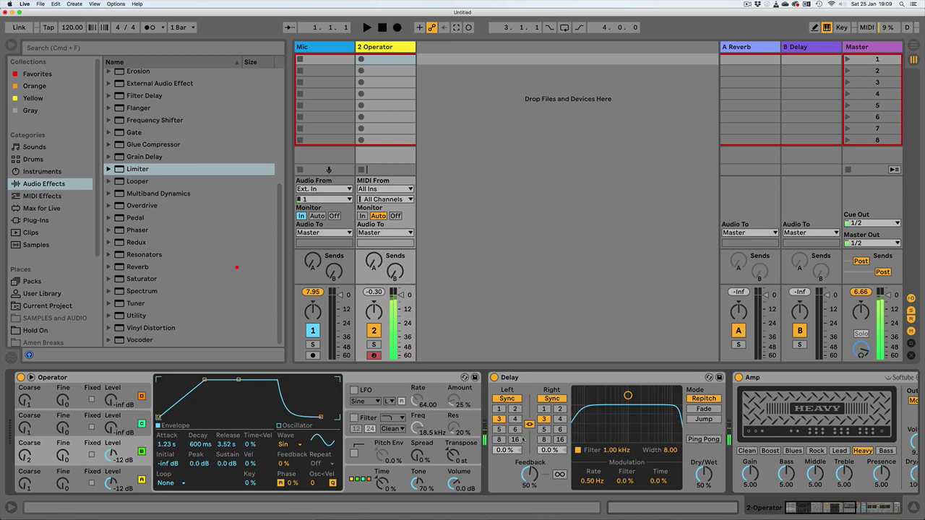
{"action": "left_click", "coordinate": [386, 389]}
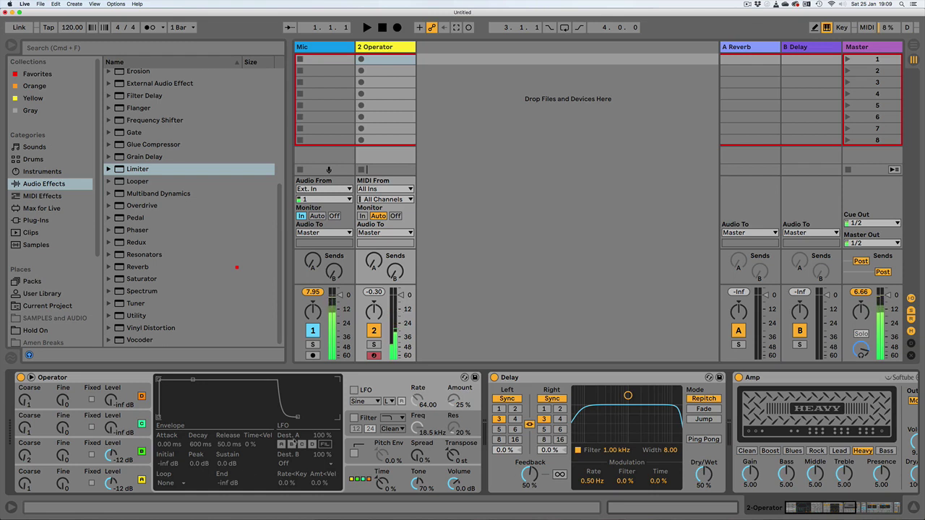
{"action": "left_click", "coordinate": [354, 390]}
{"action": "left_click", "coordinate": [281, 444]}
{"action": "left_click", "coordinate": [291, 445]}
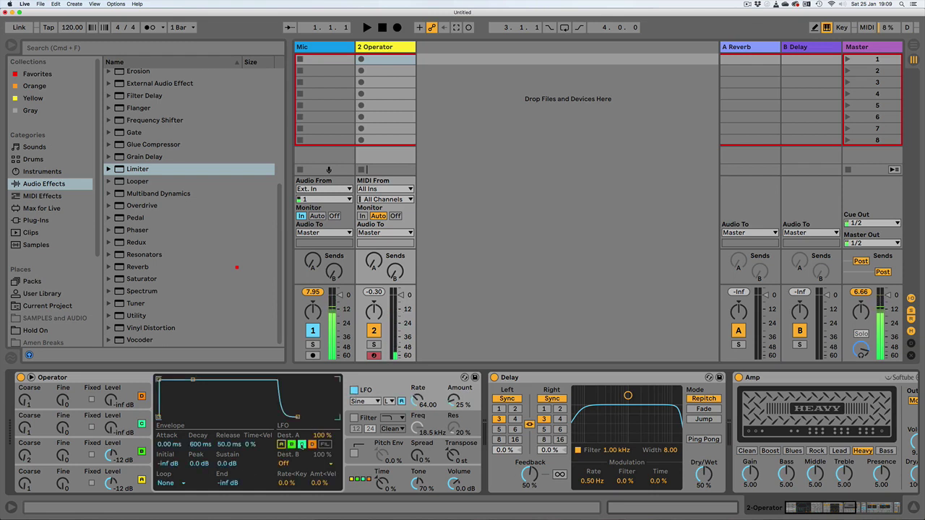
{"action": "left_click", "coordinate": [301, 445]}
{"action": "left_click", "coordinate": [312, 444]}
Set Operator's LFO rate to 39.31 and its amount to 1.6%
{"action": "left_click_drag", "start_coordinate": [467, 401], "coordinate": [467, 427]}
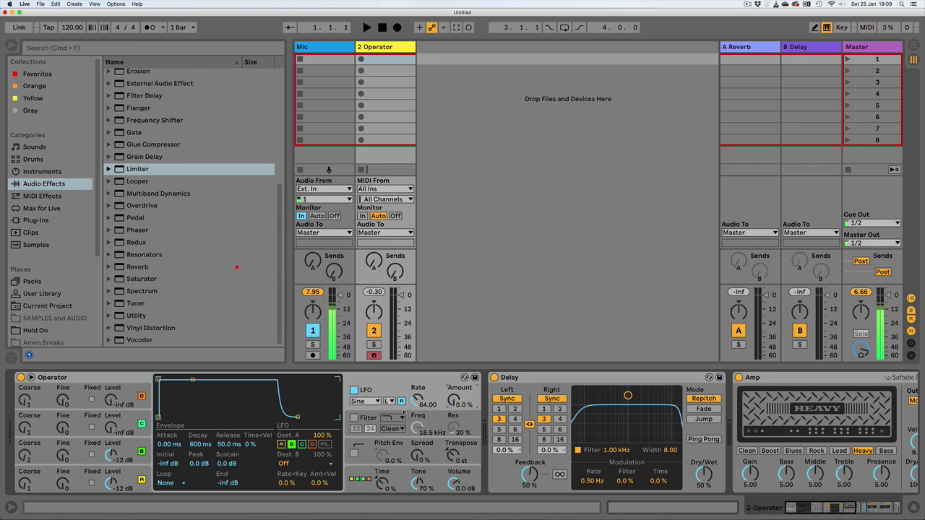
{"action": "left_click_drag", "start_coordinate": [418, 402], "coordinate": [454, 399]}
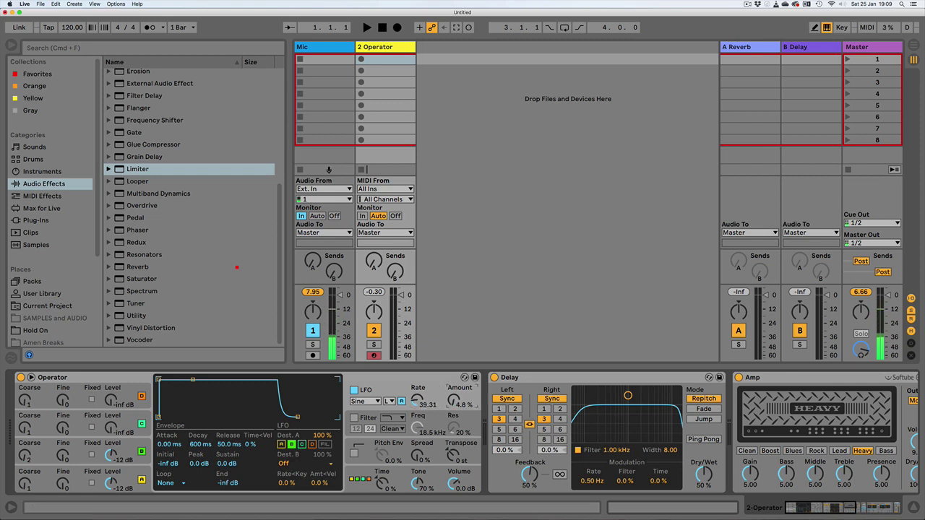
{"action": "left_click_drag", "start_coordinate": [454, 400], "coordinate": [454, 401]}
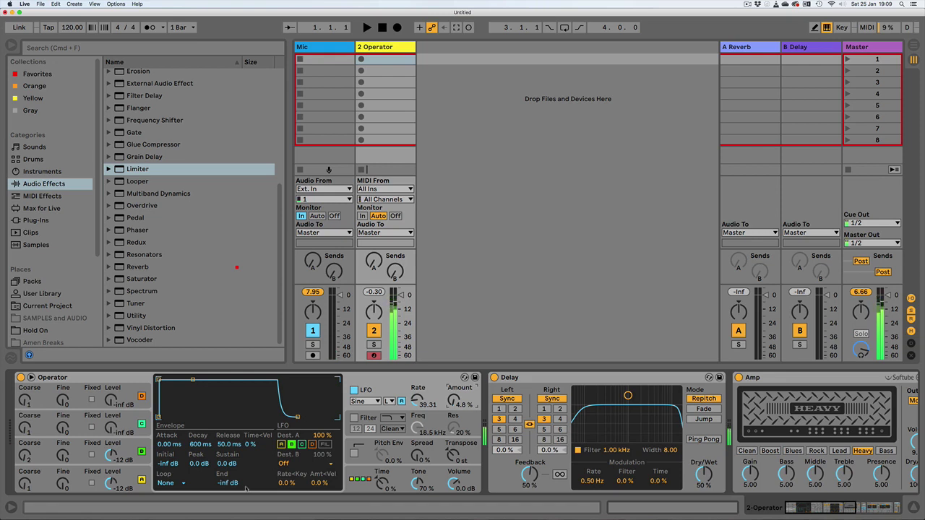
{"action": "left_click_drag", "start_coordinate": [454, 402], "coordinate": [454, 397]}
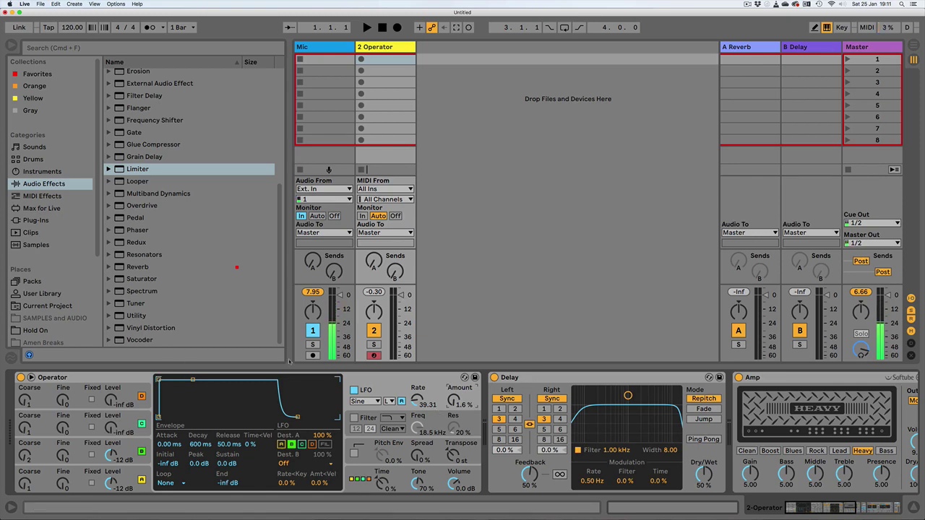
{"action": "left_click", "coordinate": [820, 510]}
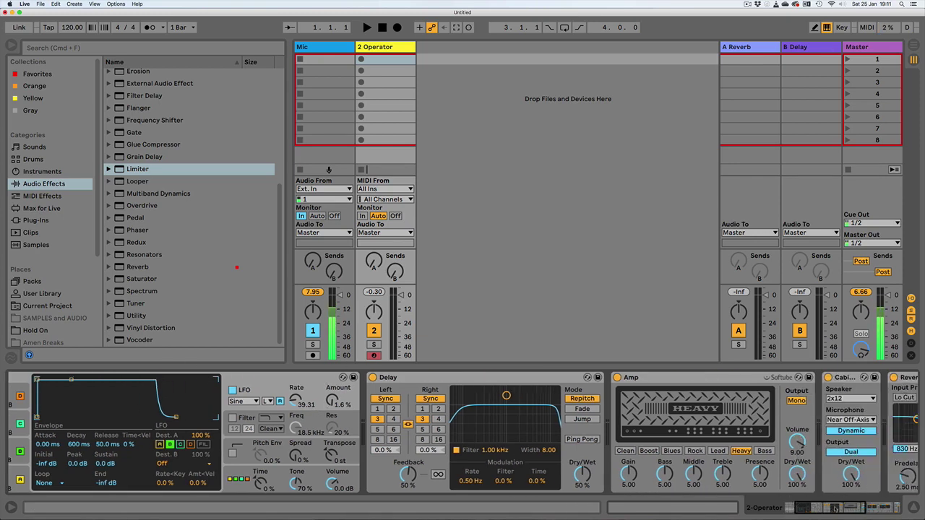
{"action": "left_click", "coordinate": [788, 510]}
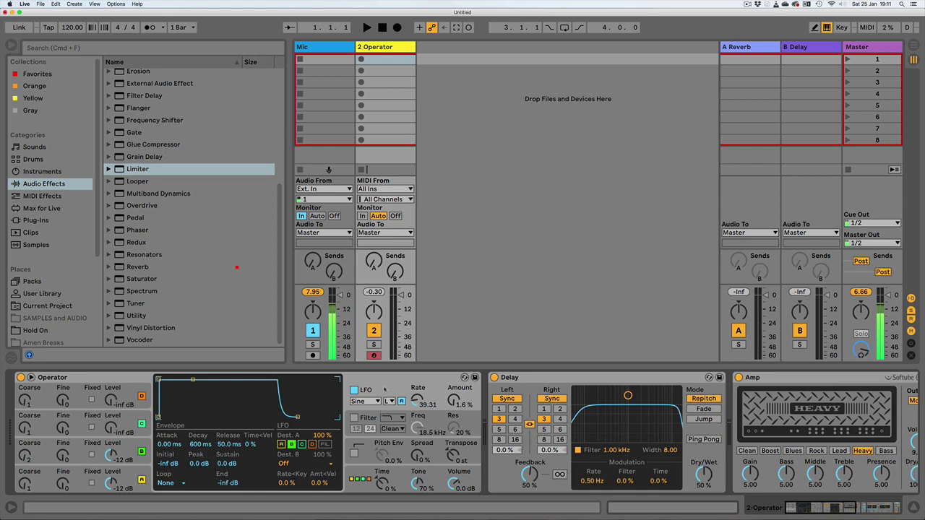